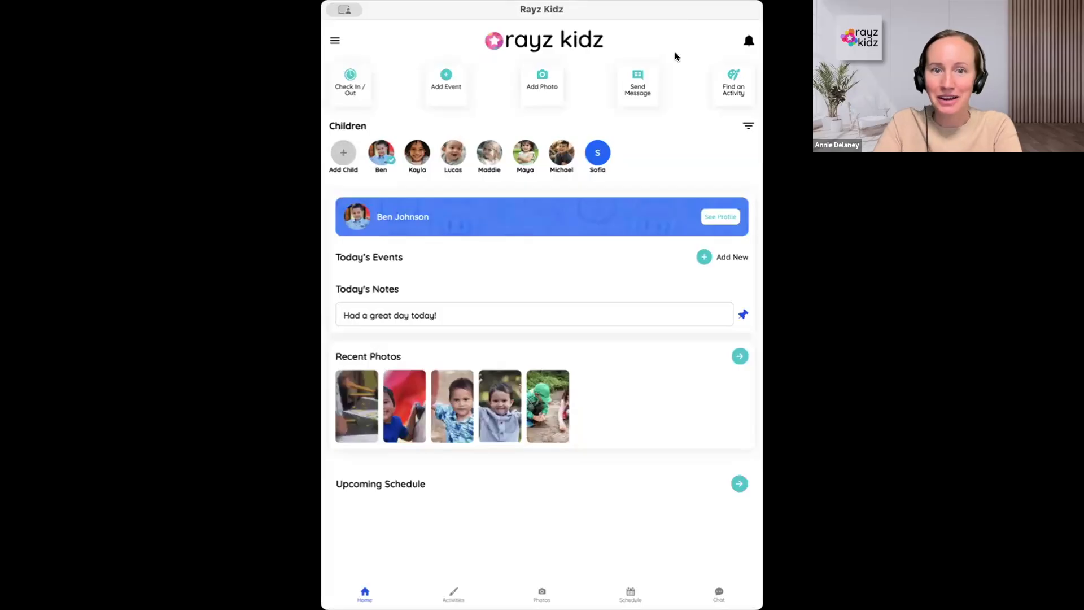
# Open Tasks & Record Tracking and review its completed, due and managed tasks
pyautogui.click(334, 41)
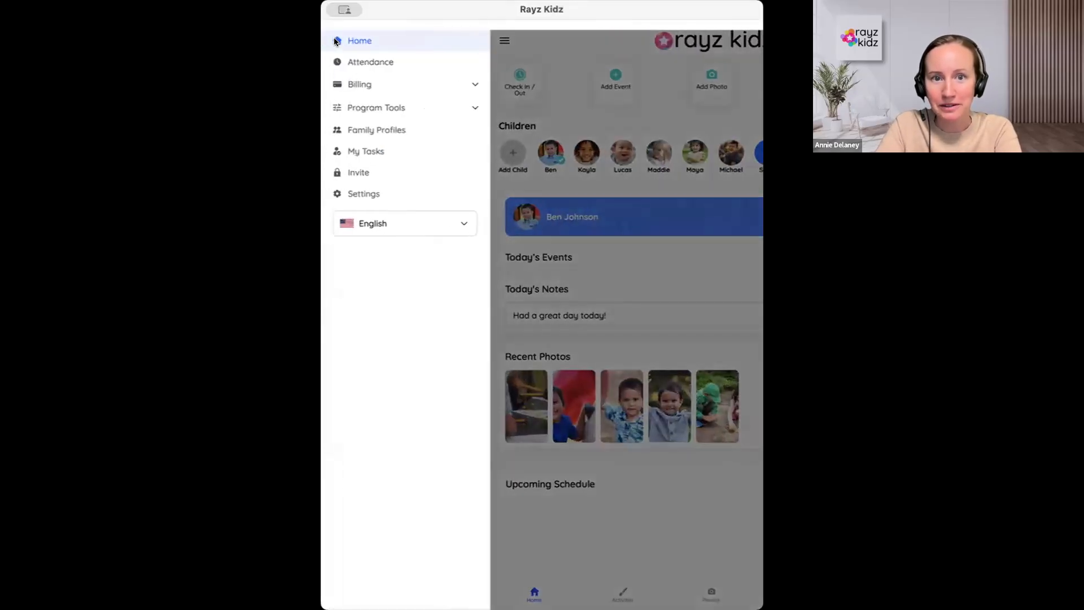
pyautogui.click(382, 107)
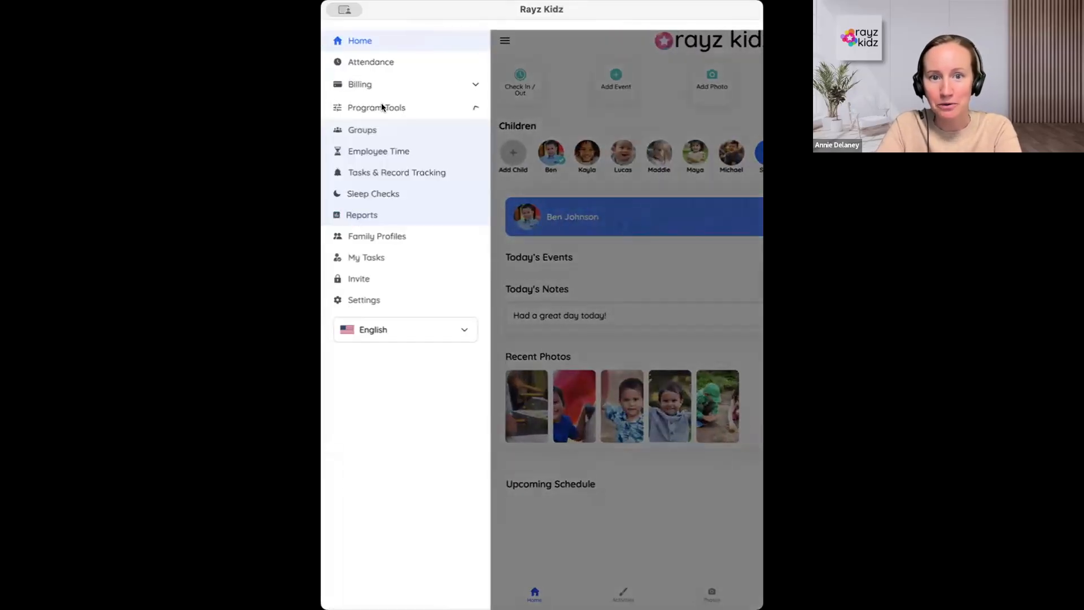
pyautogui.click(377, 170)
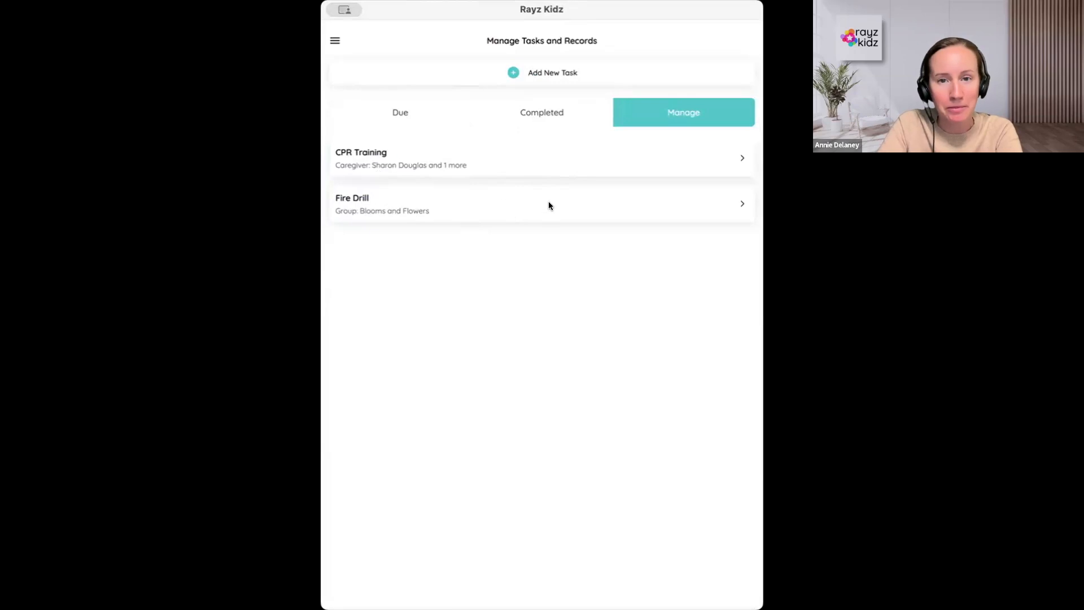
pyautogui.click(538, 121)
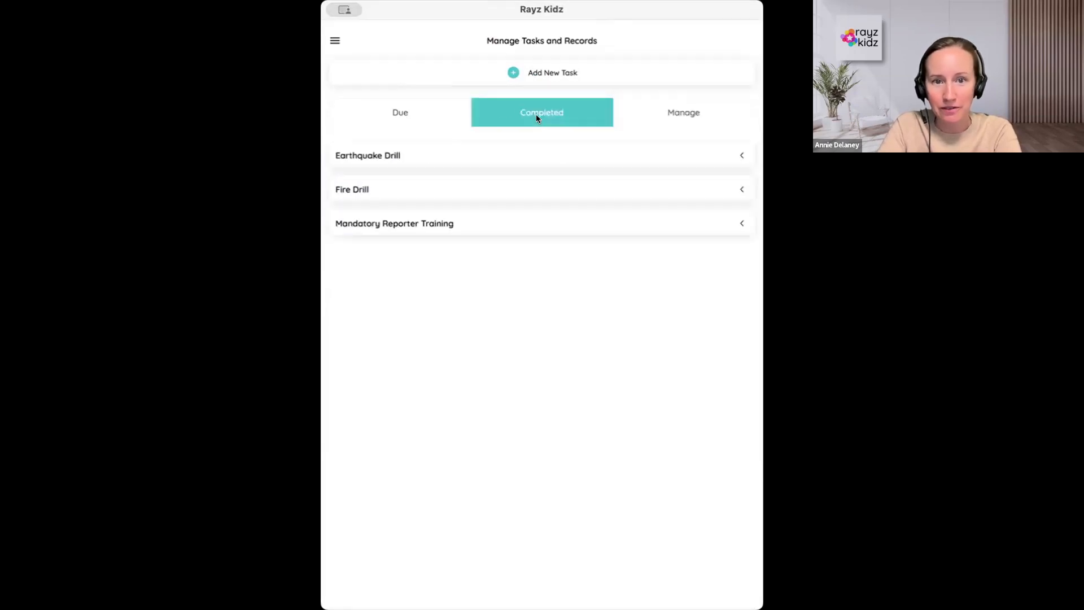
pyautogui.click(411, 117)
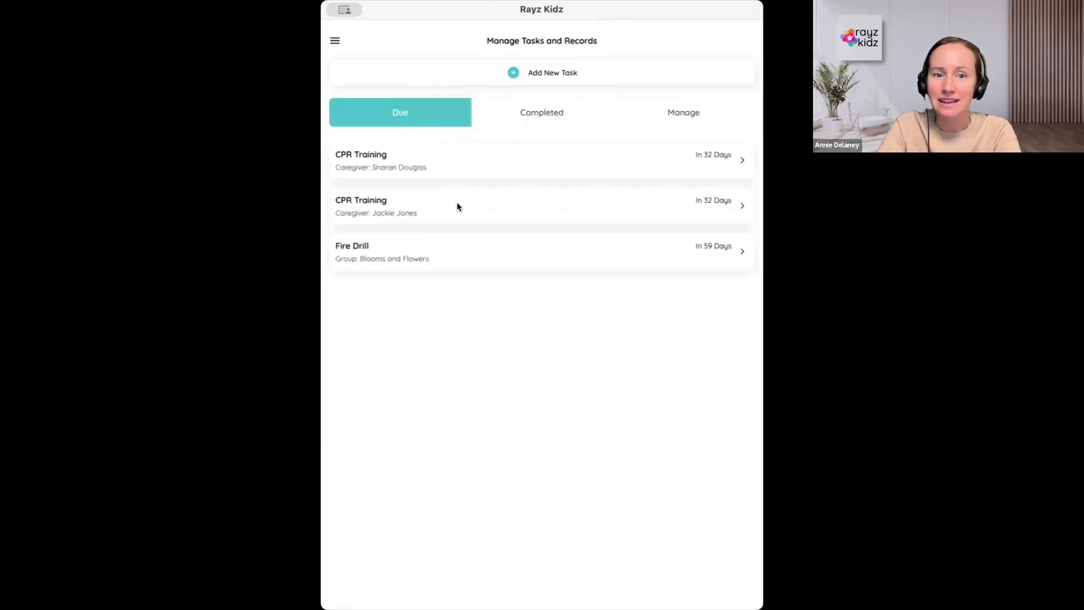
pyautogui.click(678, 108)
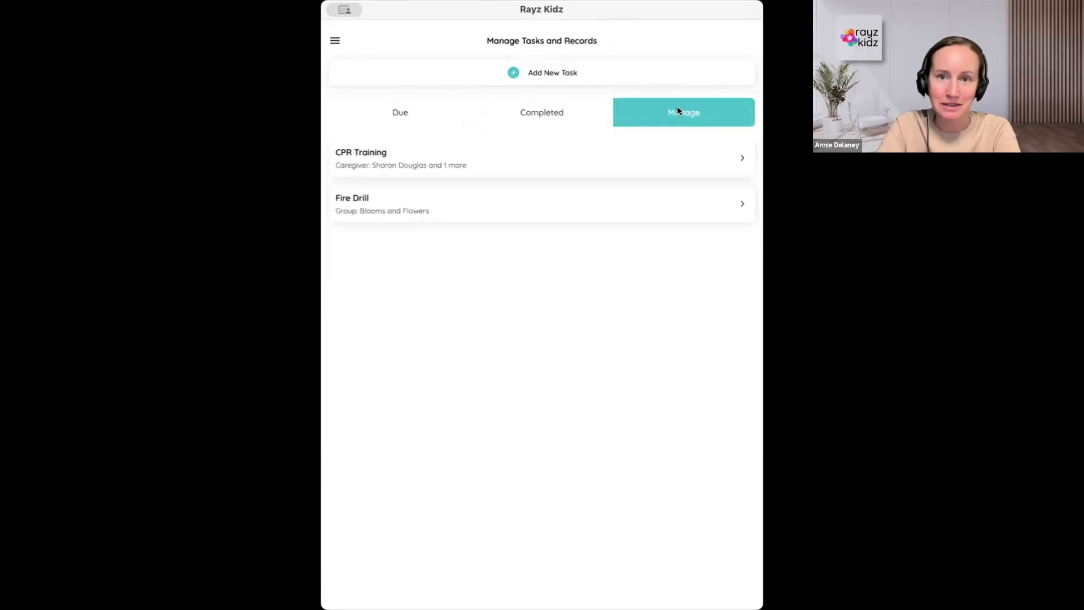
pyautogui.click(670, 70)
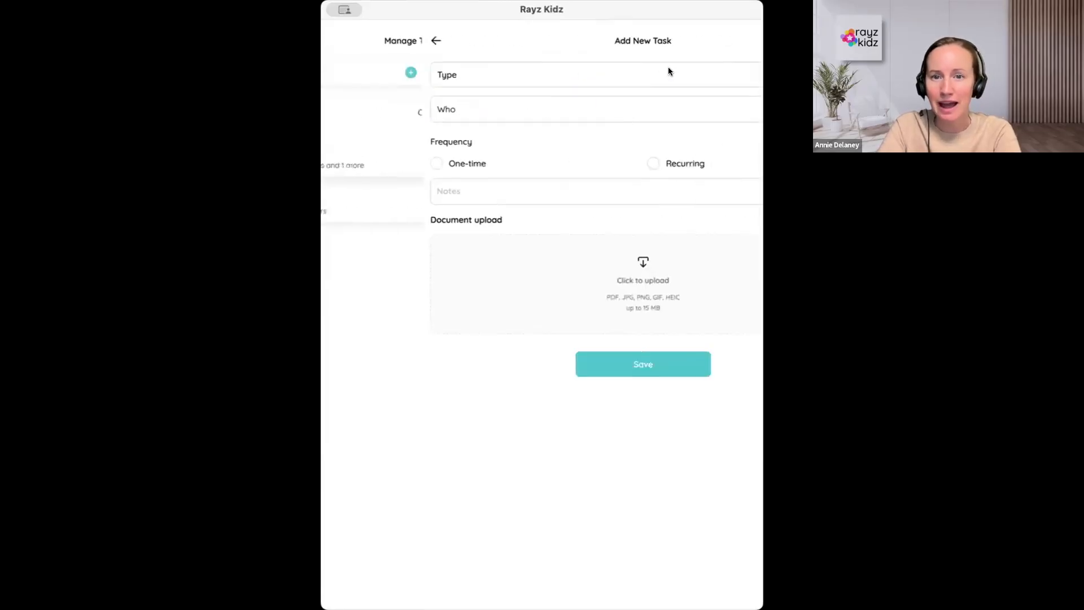
pyautogui.click(729, 74)
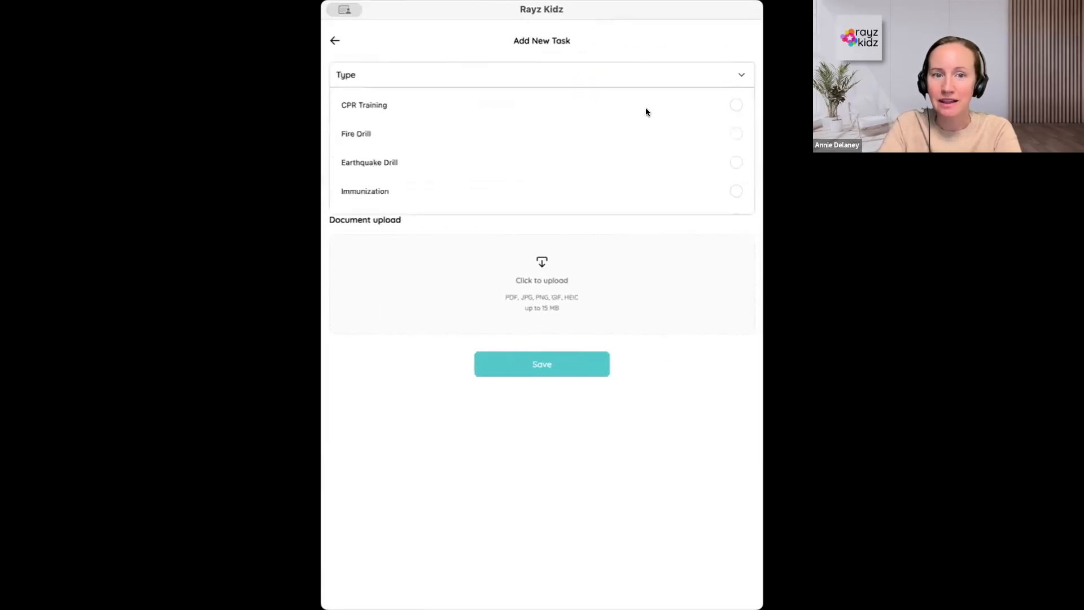
pyautogui.click(734, 129)
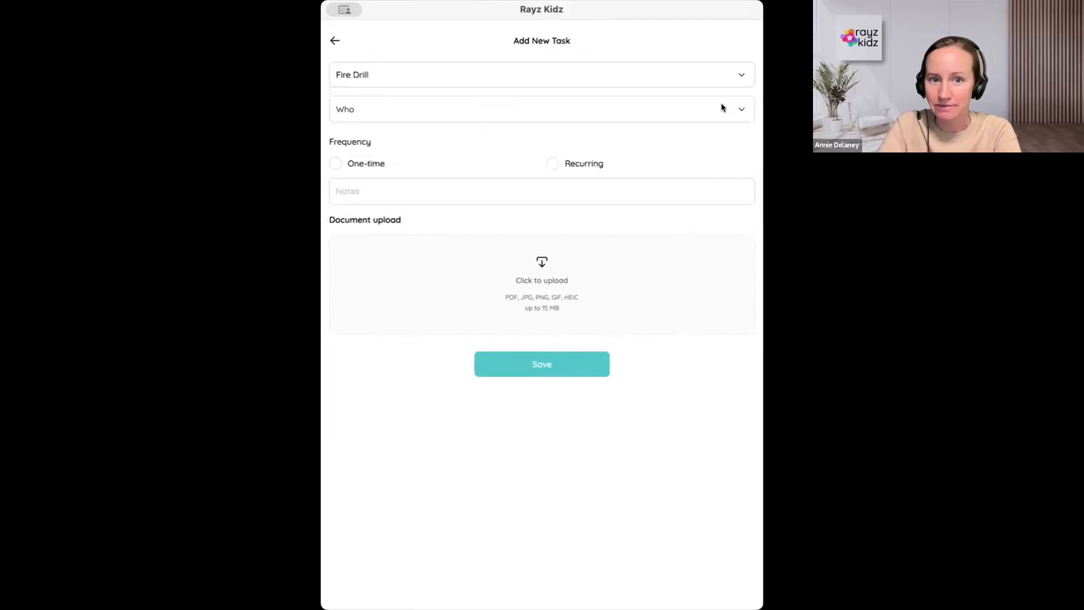
pyautogui.click(333, 41)
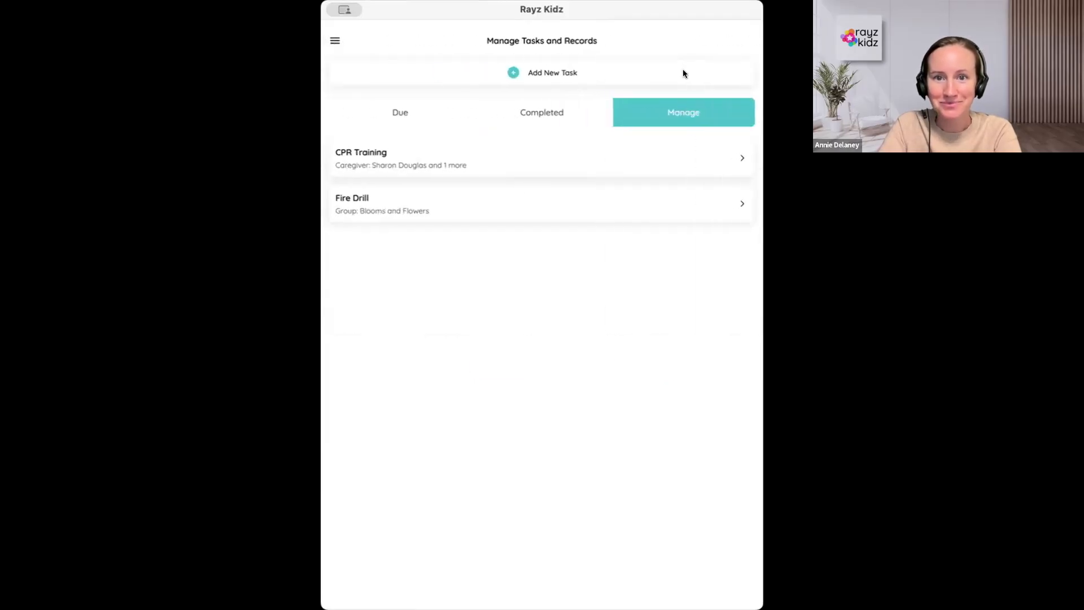
# Start a new task of type Earthquake Drill and assign it to the Blooms and Flowers group
pyautogui.click(667, 69)
pyautogui.click(700, 74)
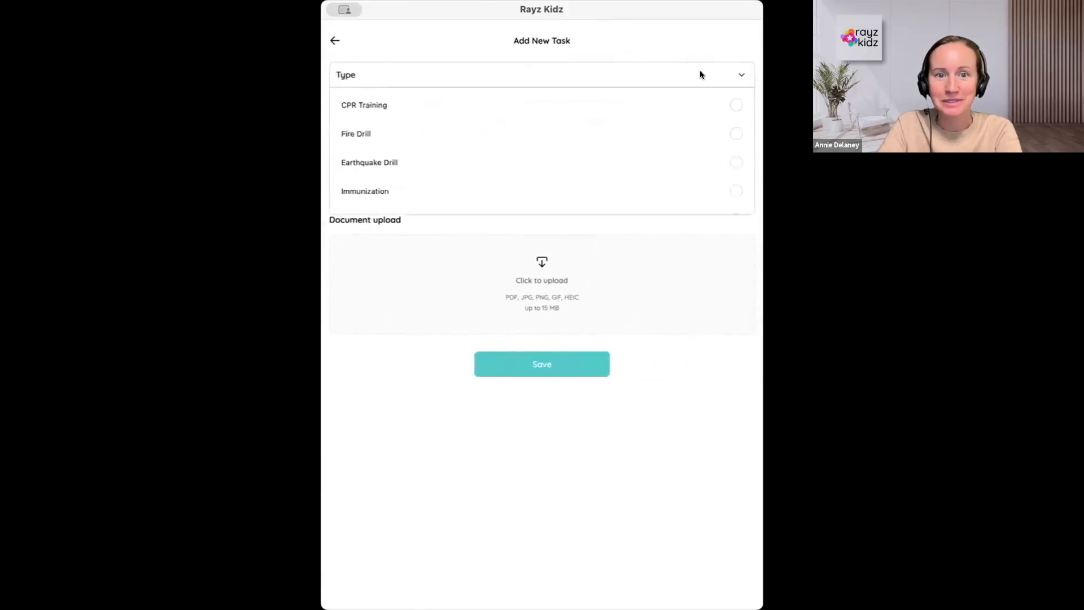
pyautogui.click(735, 162)
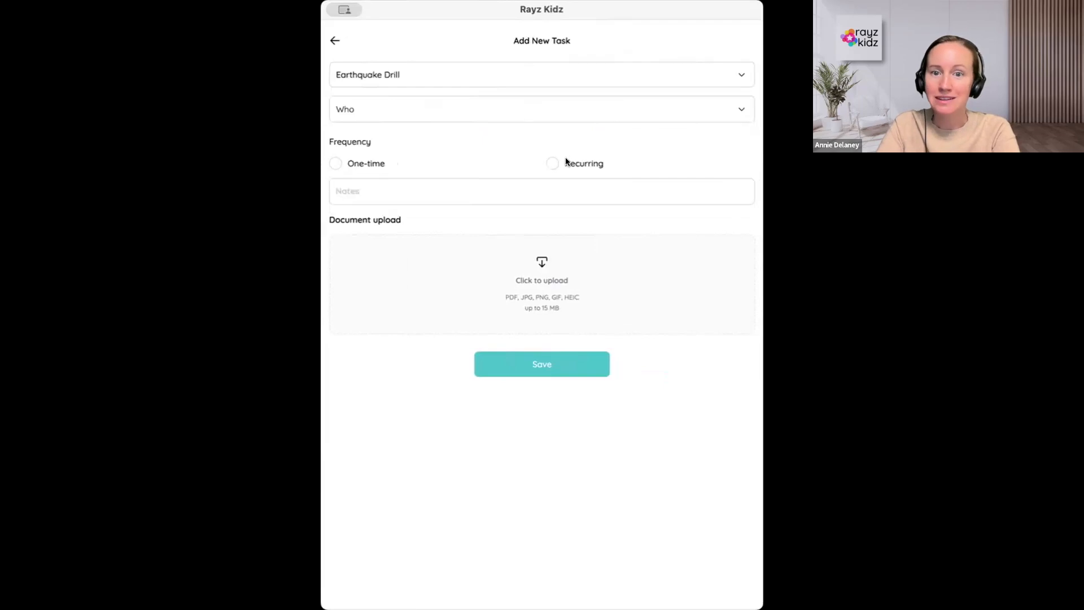
pyautogui.click(738, 108)
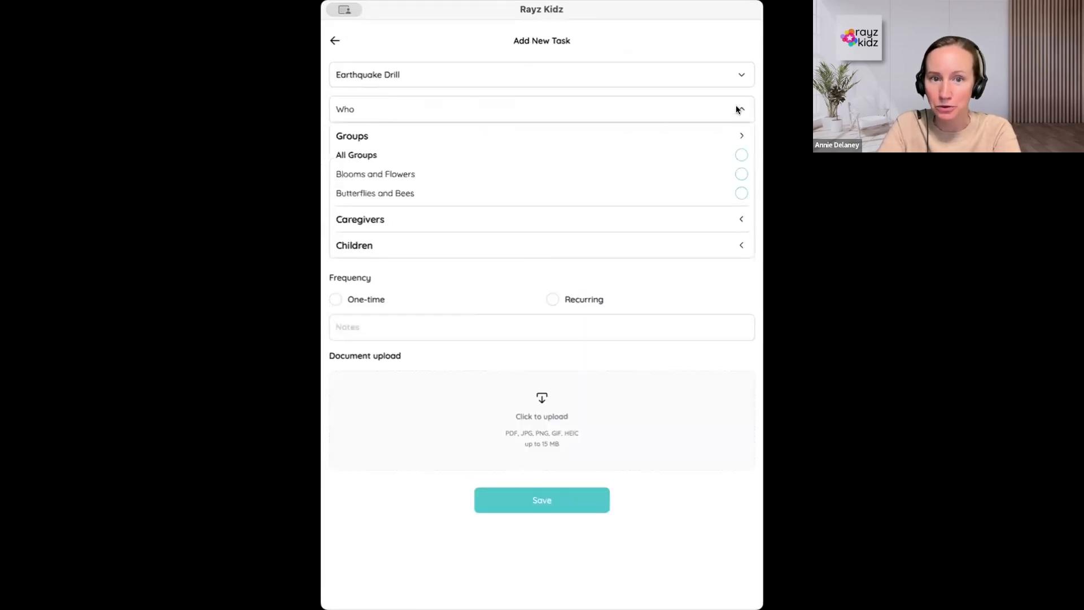
pyautogui.click(741, 174)
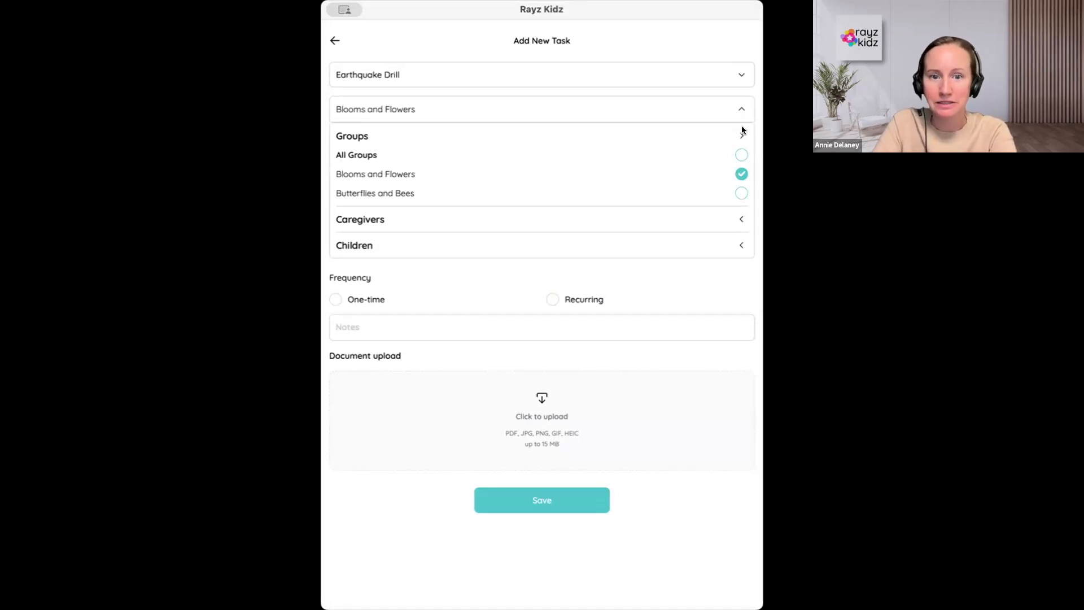
pyautogui.click(744, 108)
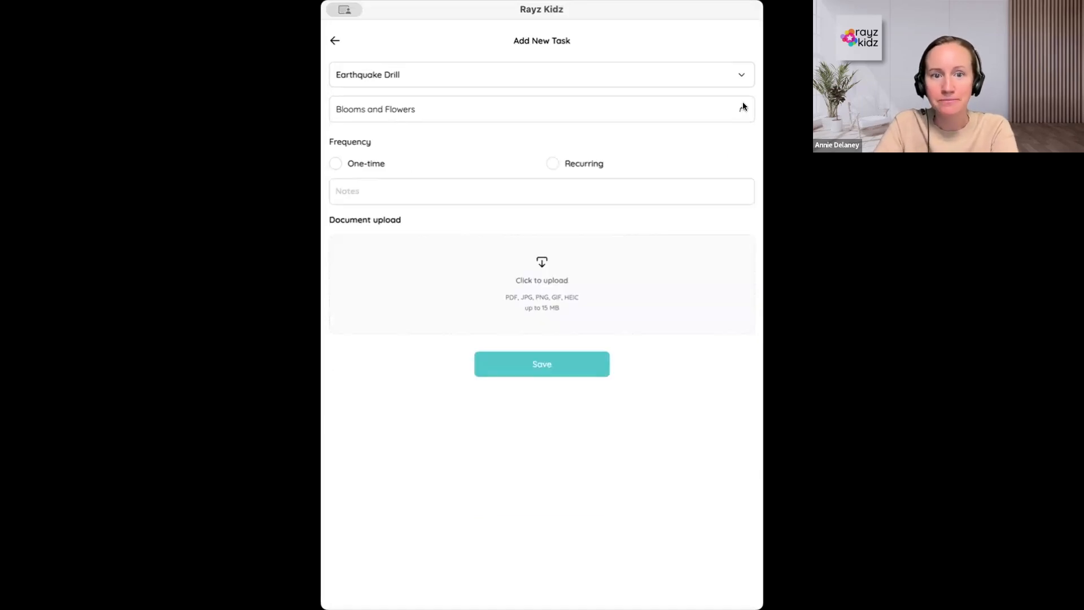
# Make the task recurring every 2 months with a due date of 10/01/2026
pyautogui.click(551, 163)
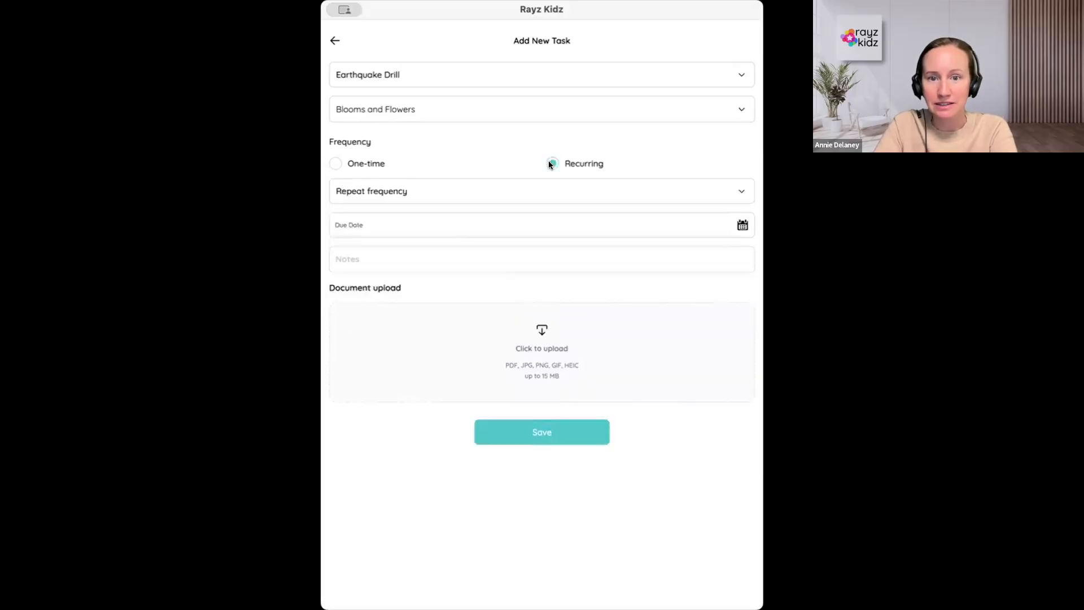
pyautogui.click(661, 189)
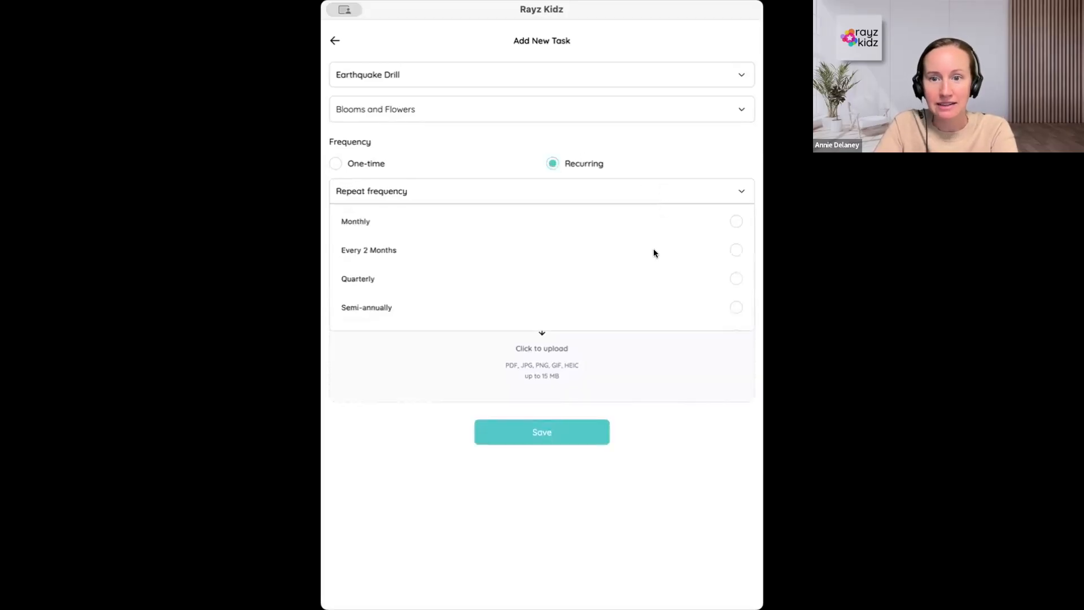
pyautogui.click(734, 252)
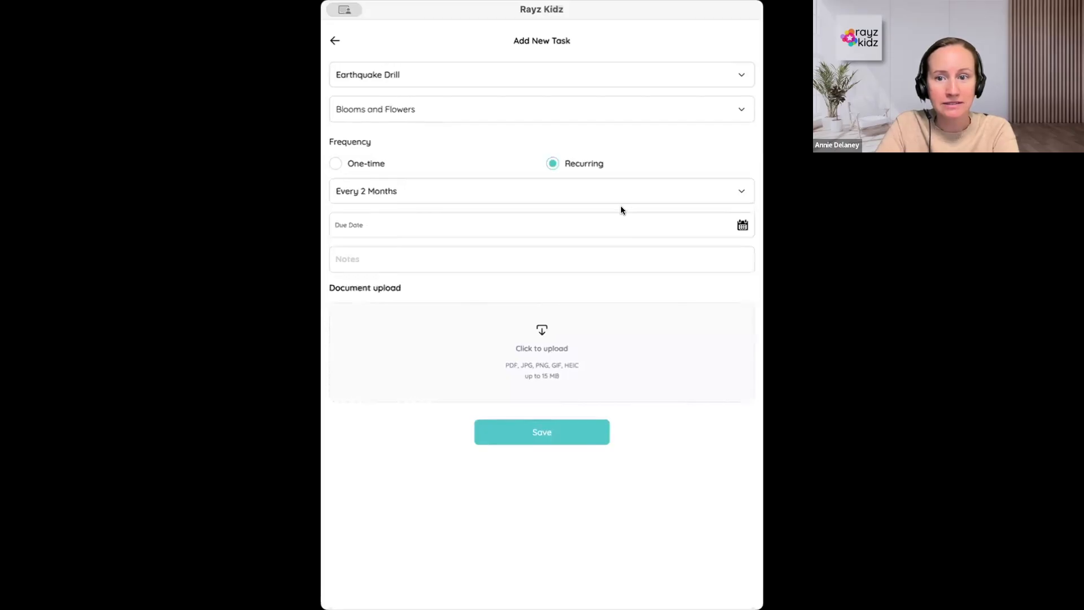
pyautogui.click(743, 226)
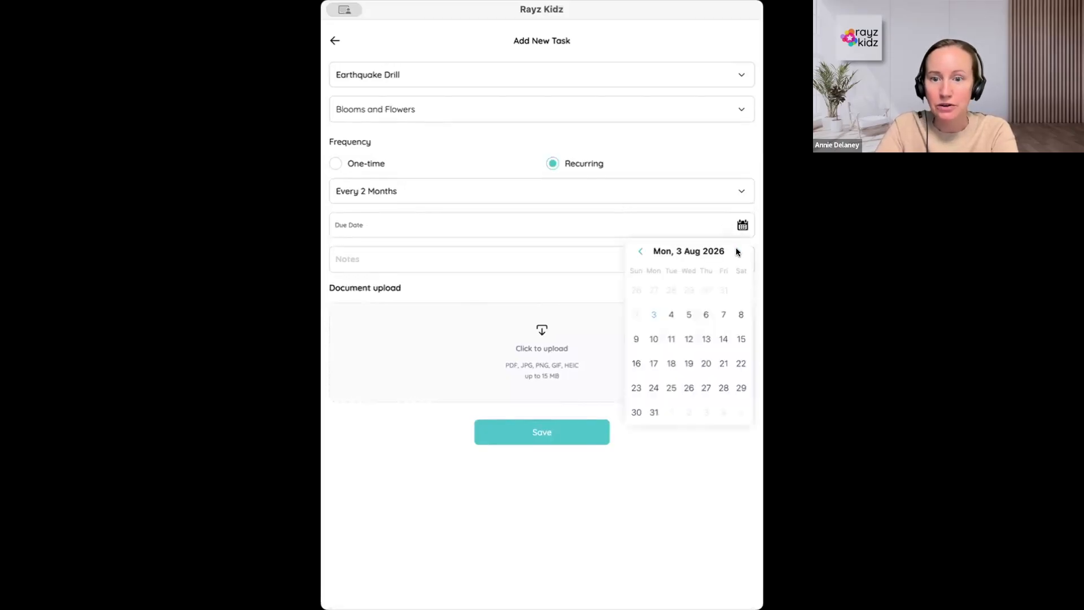
pyautogui.click(737, 252)
pyautogui.click(737, 252)
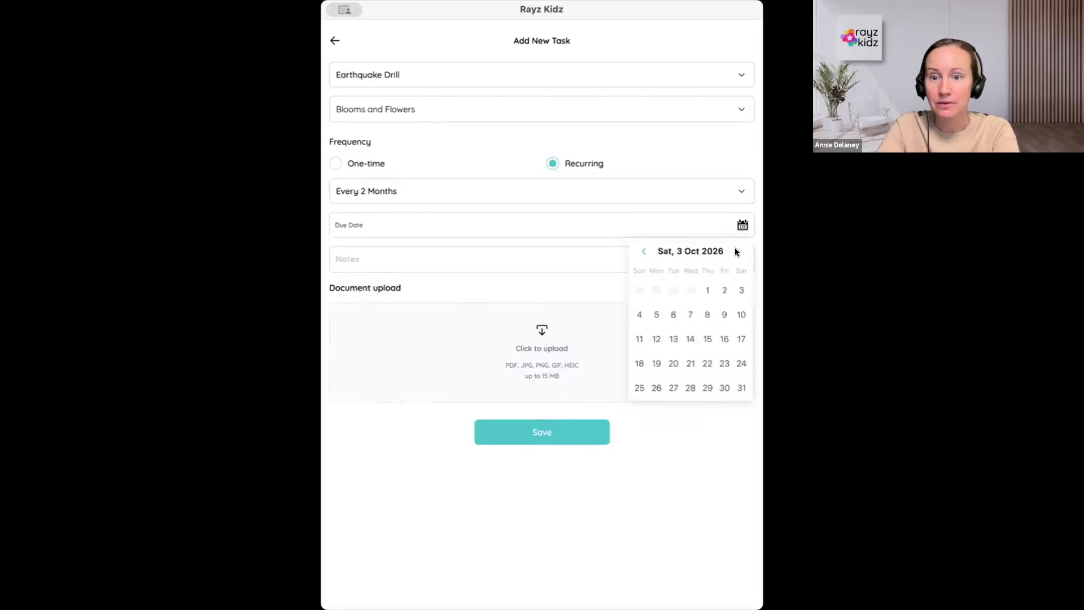
pyautogui.click(706, 289)
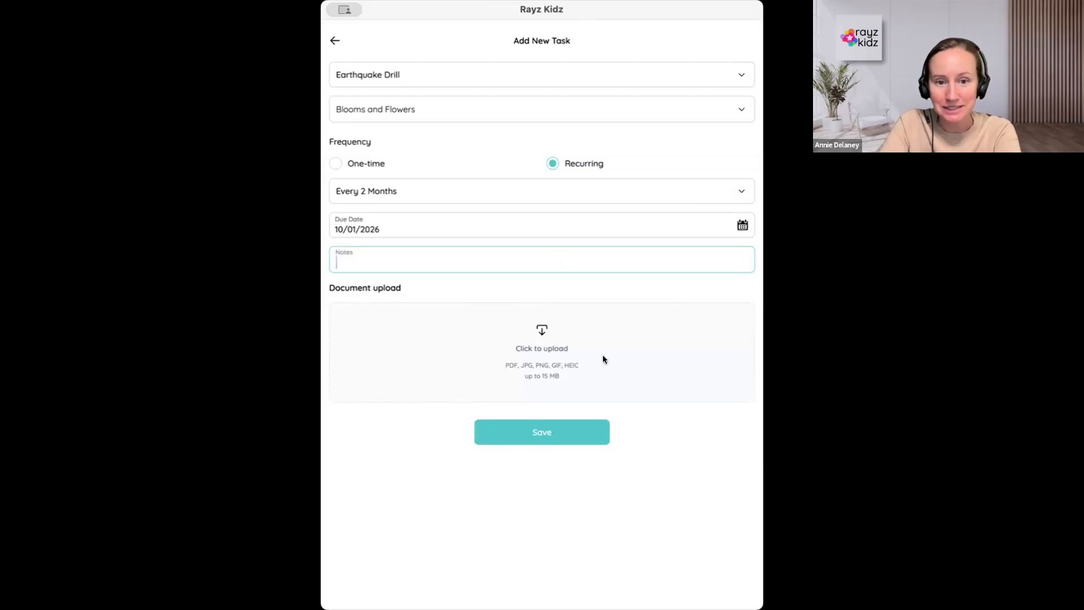
# Look at the document upload options without attaching a file, and save the new Earthquake Drill task
pyautogui.click(585, 335)
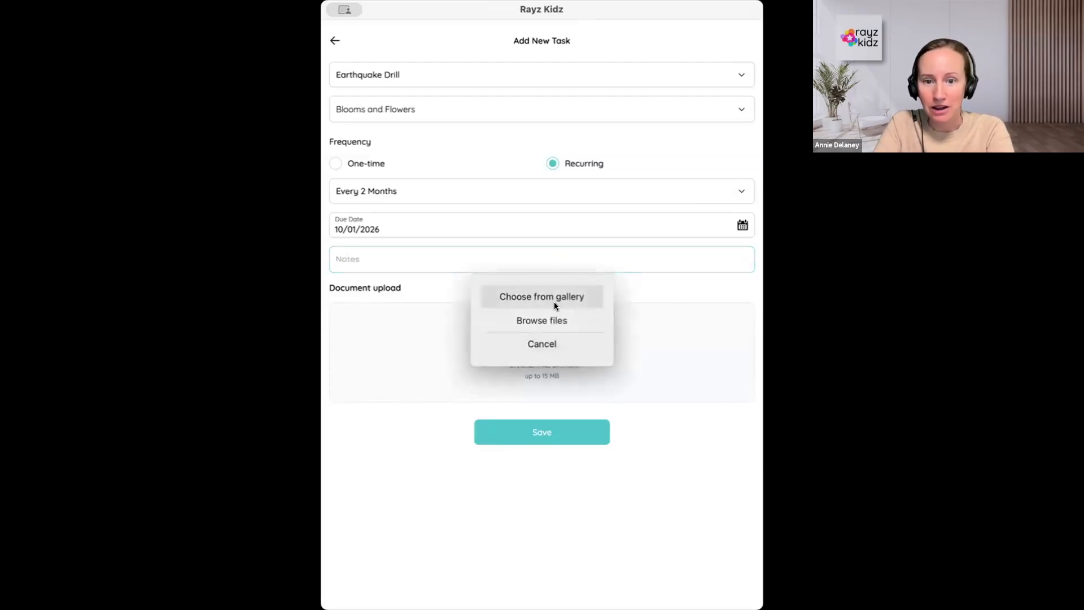
pyautogui.click(600, 346)
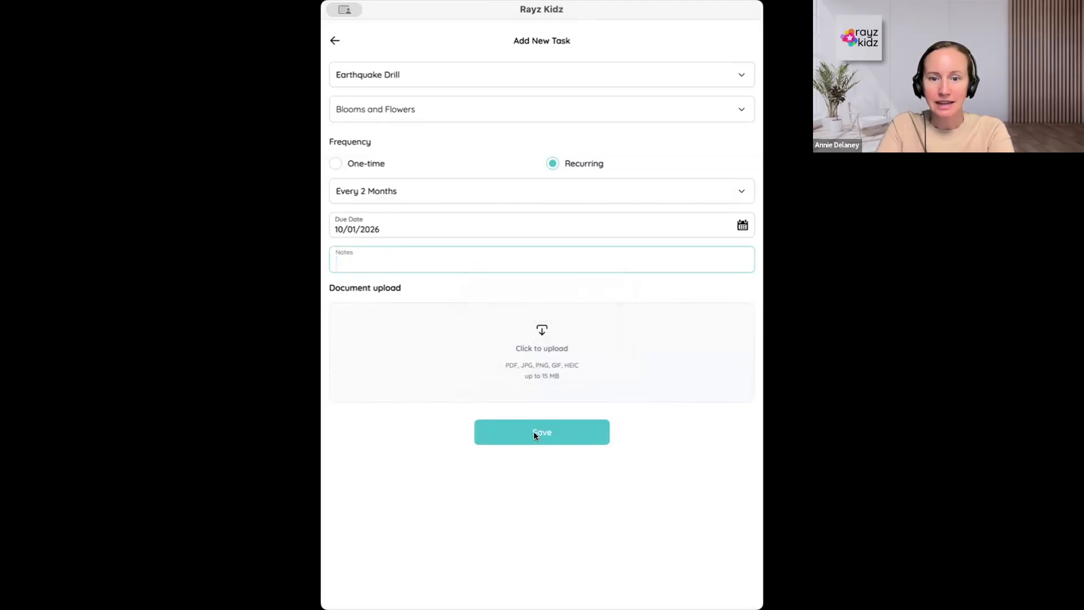
pyautogui.click(560, 428)
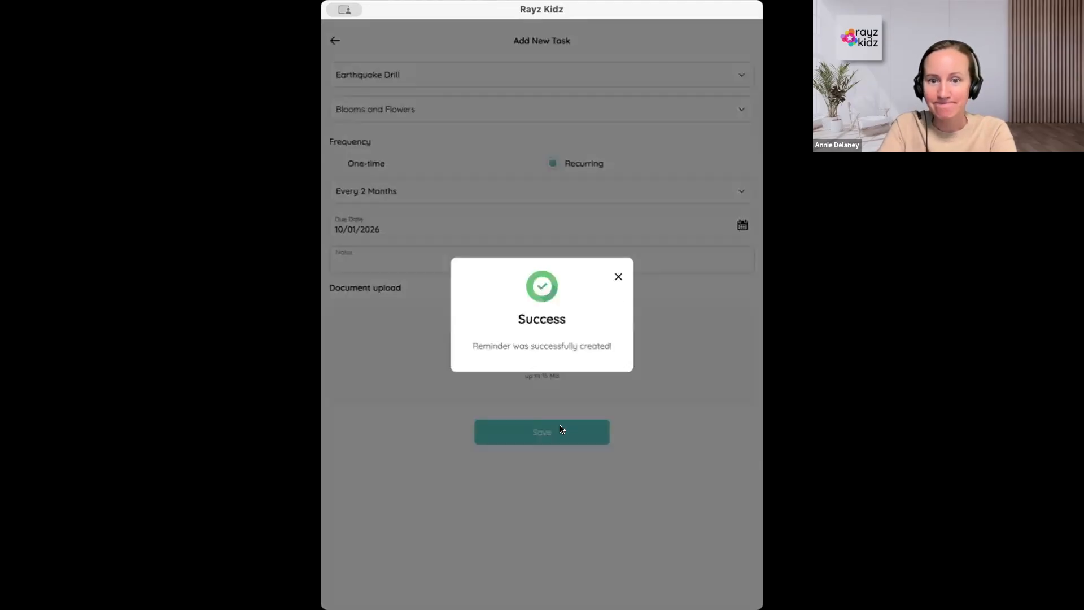
pyautogui.click(617, 277)
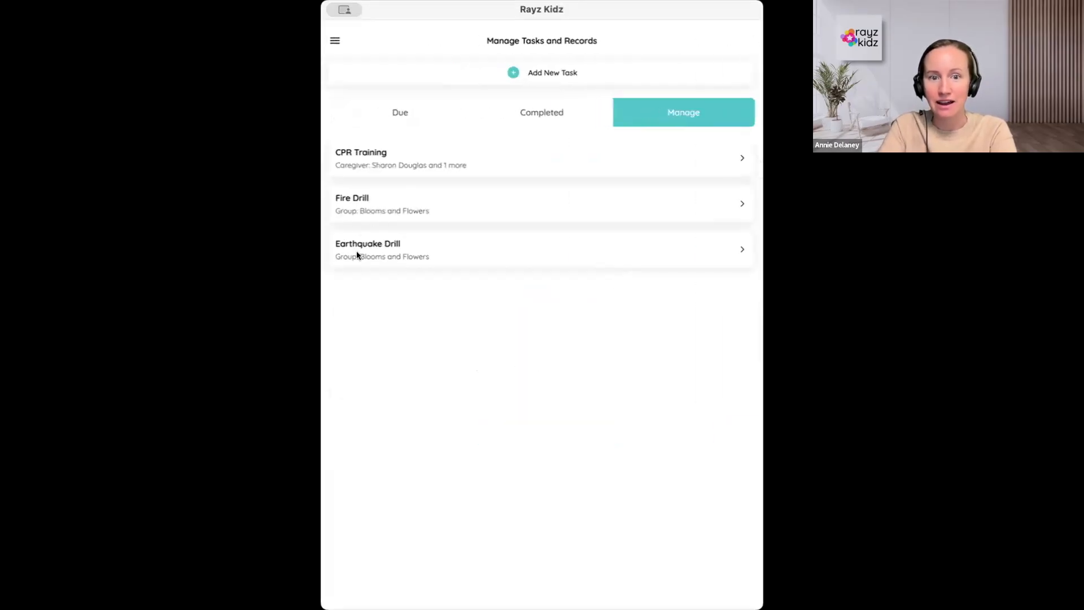
# Review the due tasks in the task manager and the upcoming tasks in My Tasks
pyautogui.click(414, 108)
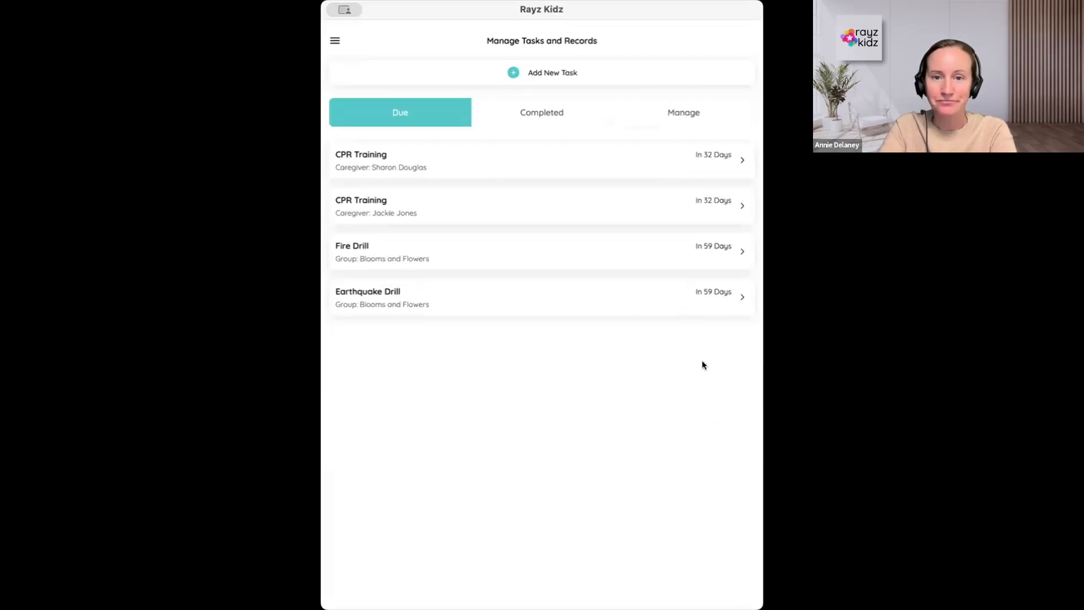
pyautogui.click(335, 40)
pyautogui.click(363, 257)
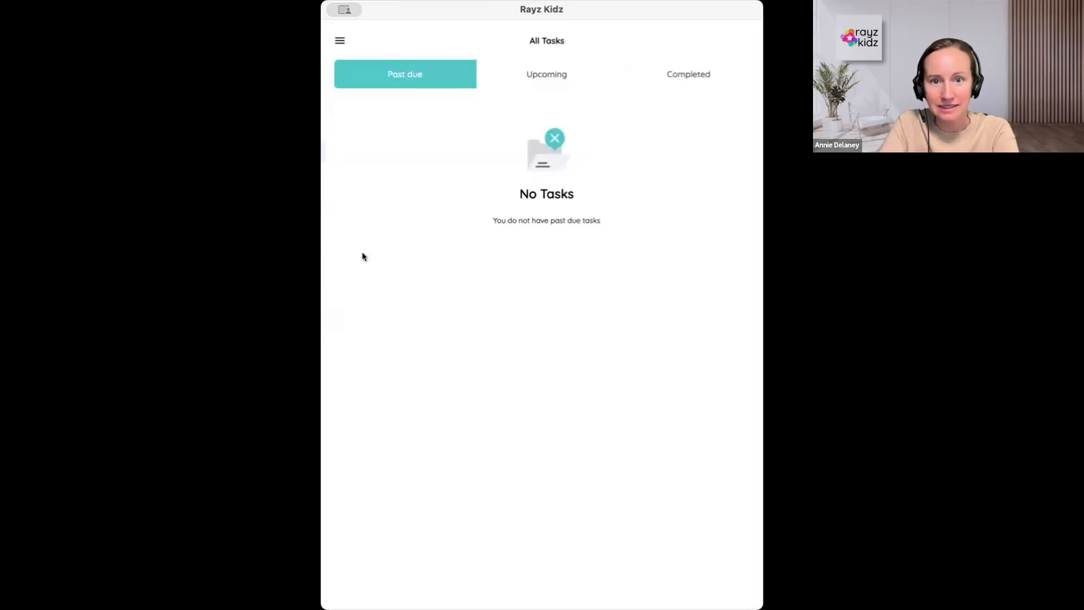
pyautogui.click(535, 82)
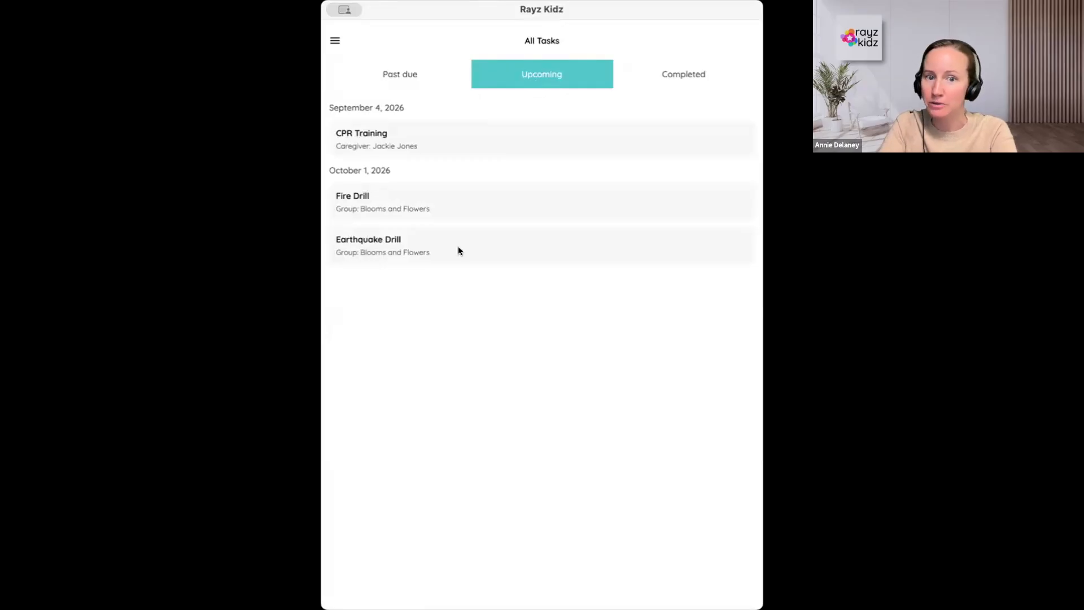
# Examine the upcoming Earthquake Drill's completion form, including its notes and document upload options, and return to the task list without submitting
pyautogui.click(422, 247)
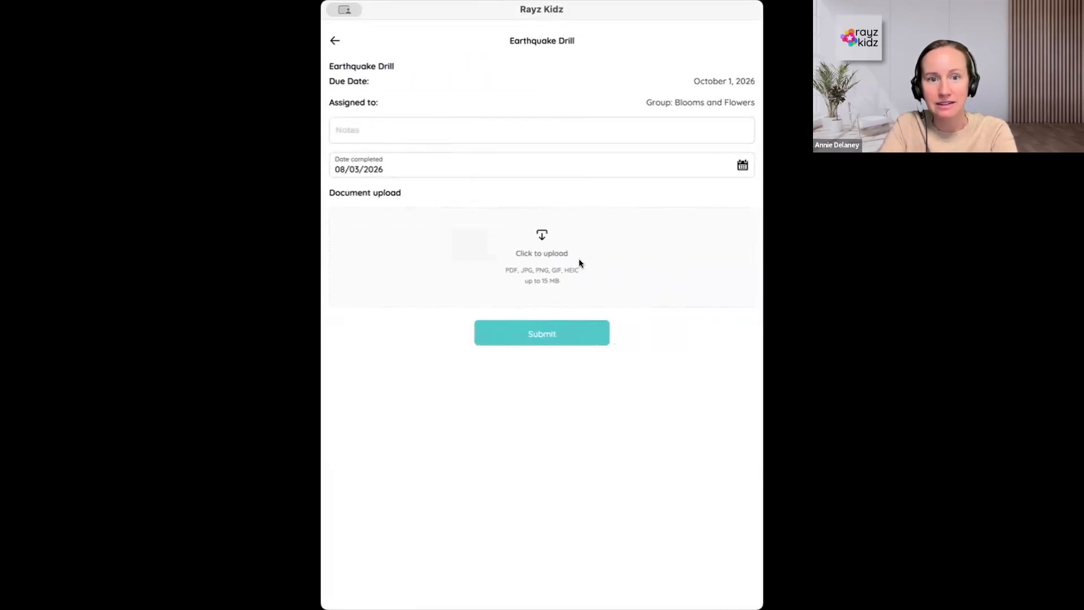
pyautogui.click(551, 128)
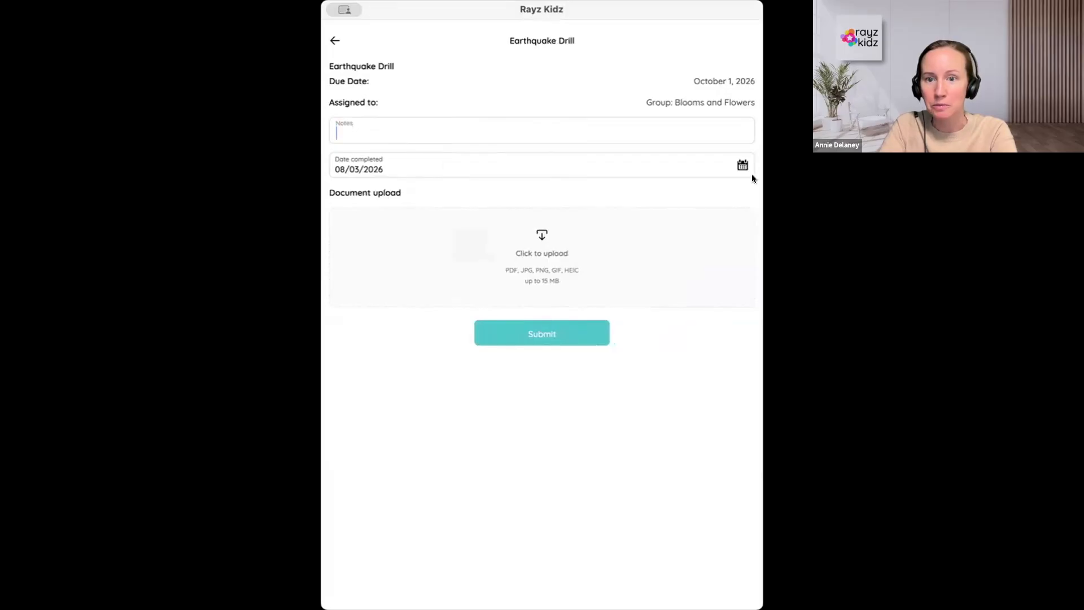
pyautogui.click(565, 249)
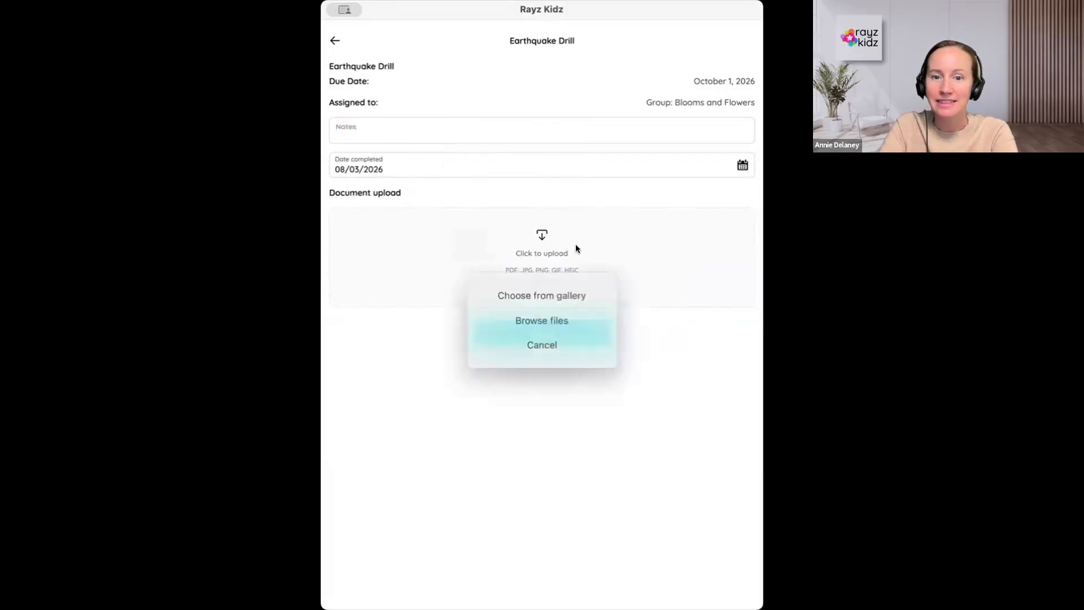
pyautogui.click(545, 344)
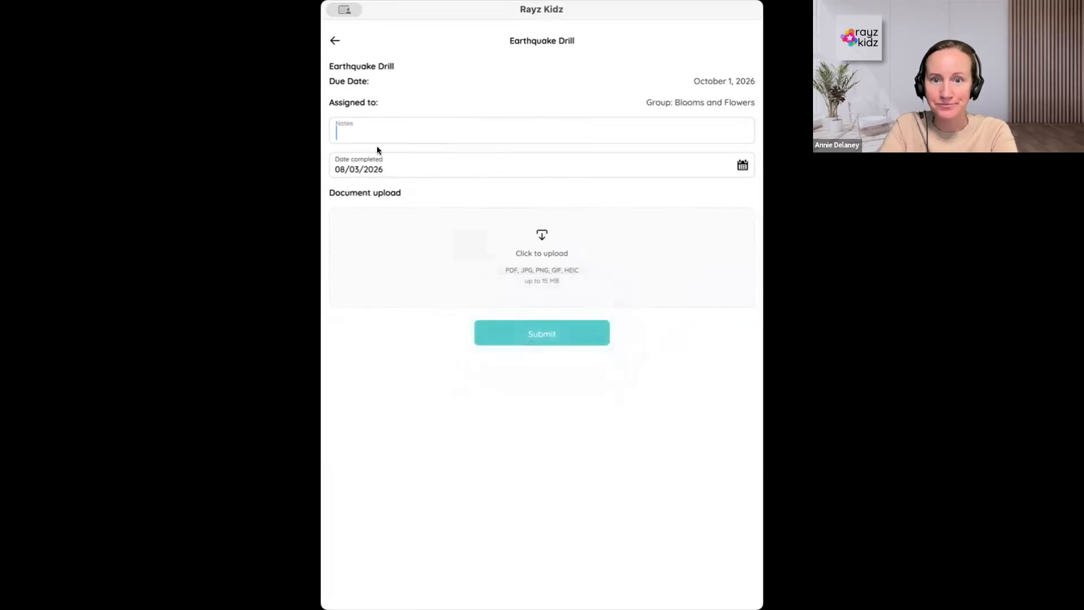
pyautogui.click(335, 40)
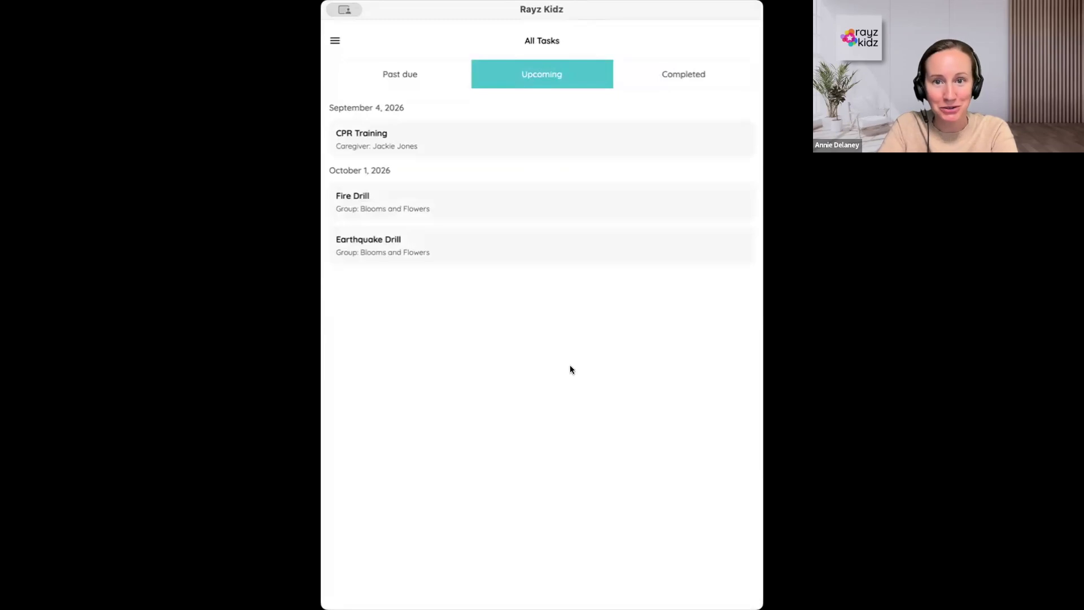
# Go to the Groups page and look at the form for adding a new group, leaving it without creating one
pyautogui.click(335, 41)
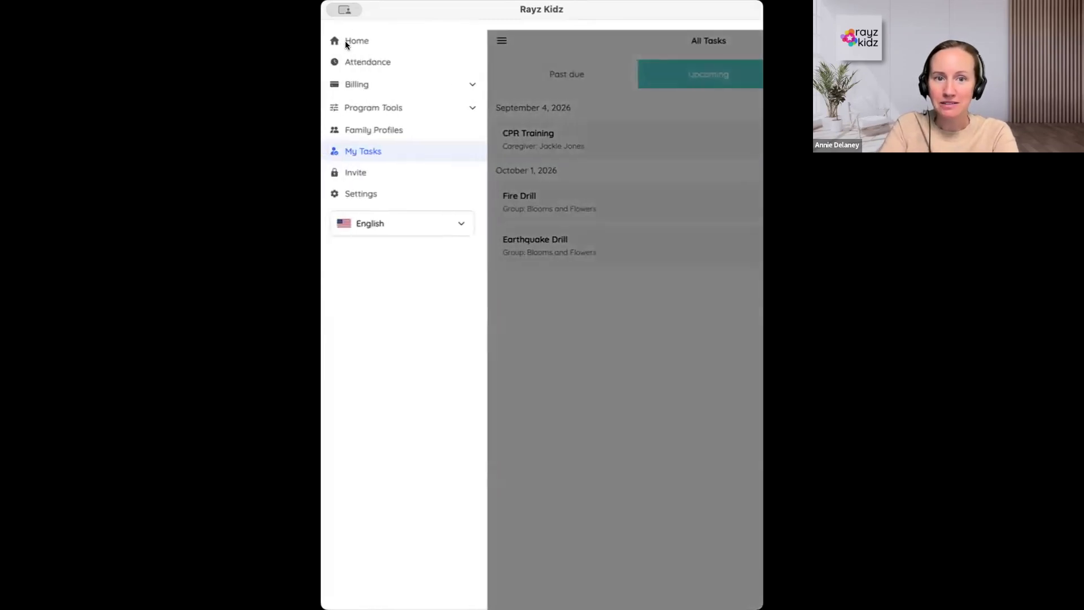
pyautogui.click(370, 108)
pyautogui.click(362, 131)
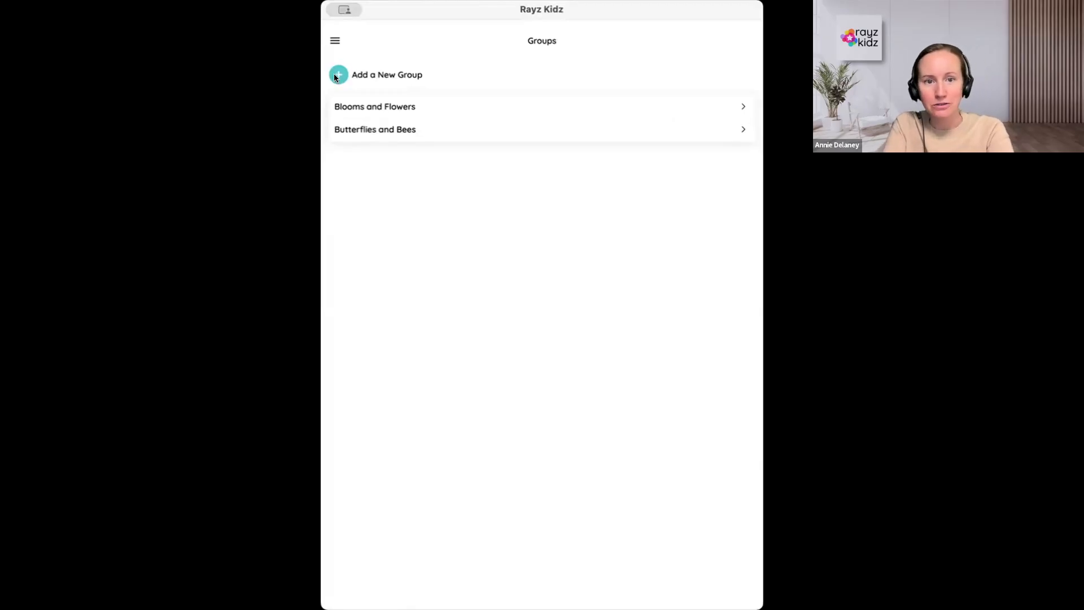
pyautogui.click(337, 75)
pyautogui.click(394, 177)
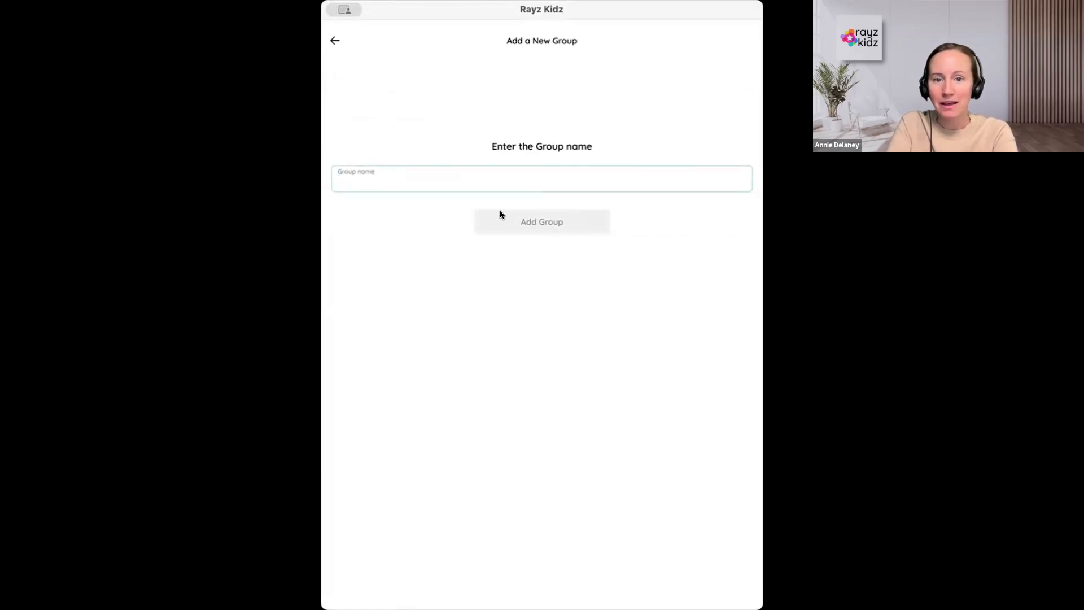
pyautogui.click(337, 40)
# Examine the Blooms and Flowers group's children and the child selection list, and return to the group without saving changes
pyautogui.click(489, 98)
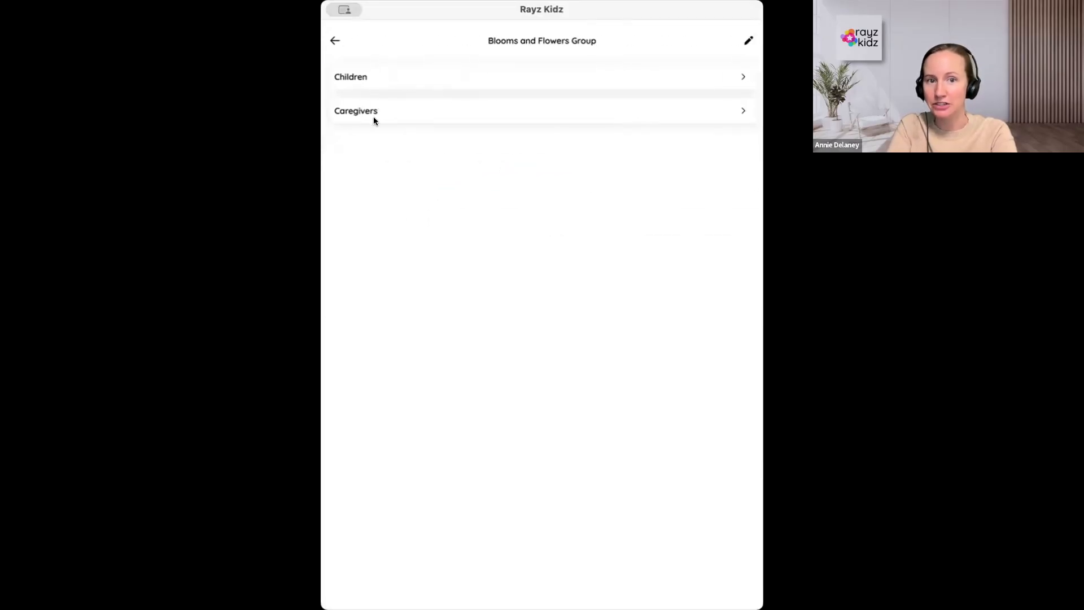
pyautogui.click(397, 83)
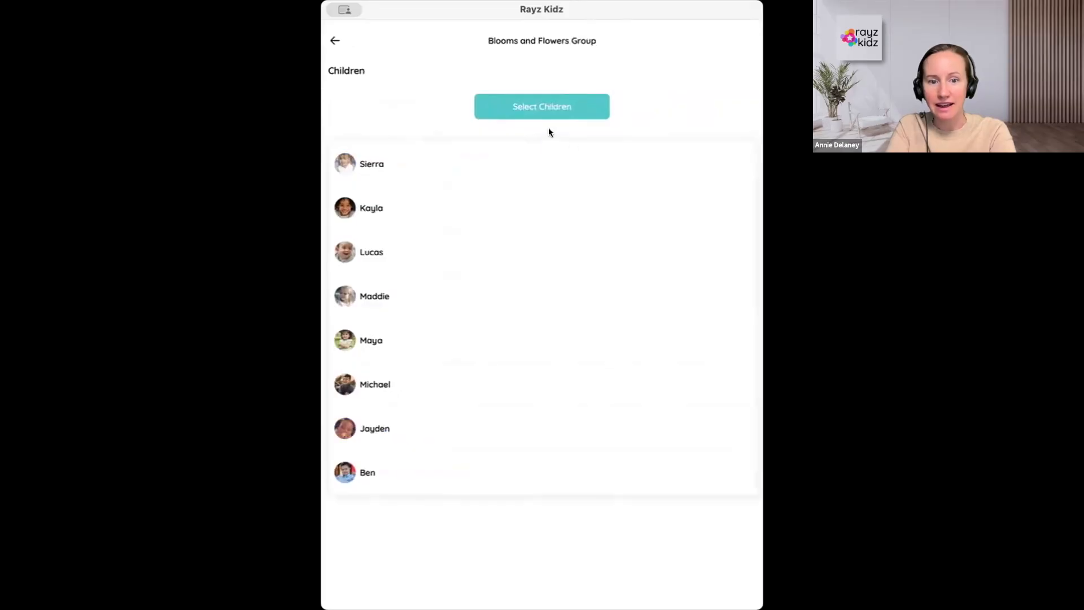
pyautogui.click(560, 109)
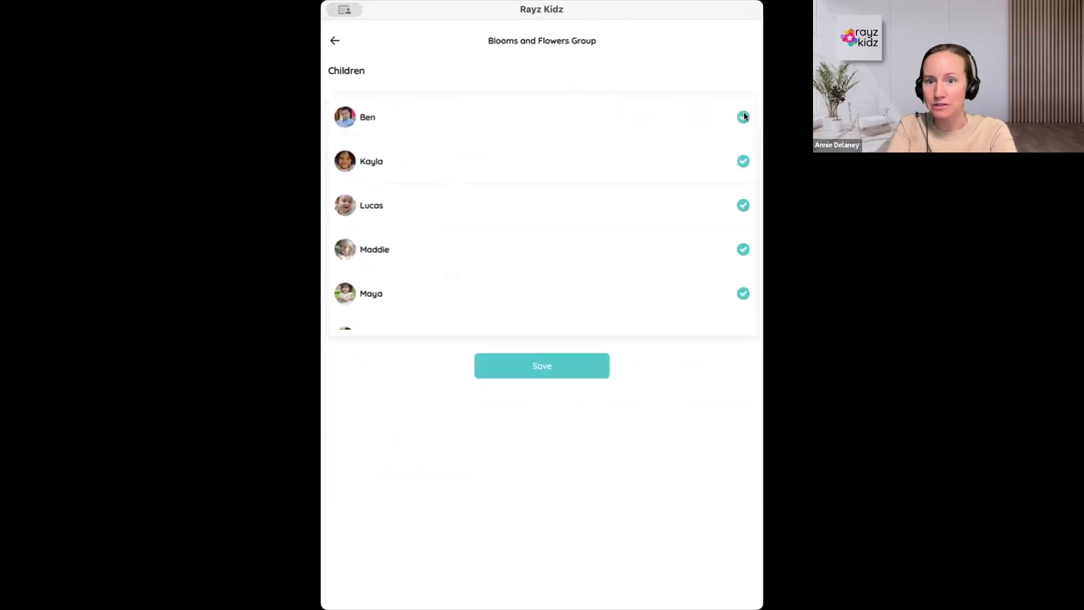
pyautogui.scroll(-3, 730, 314)
pyautogui.scroll(3, 731, 314)
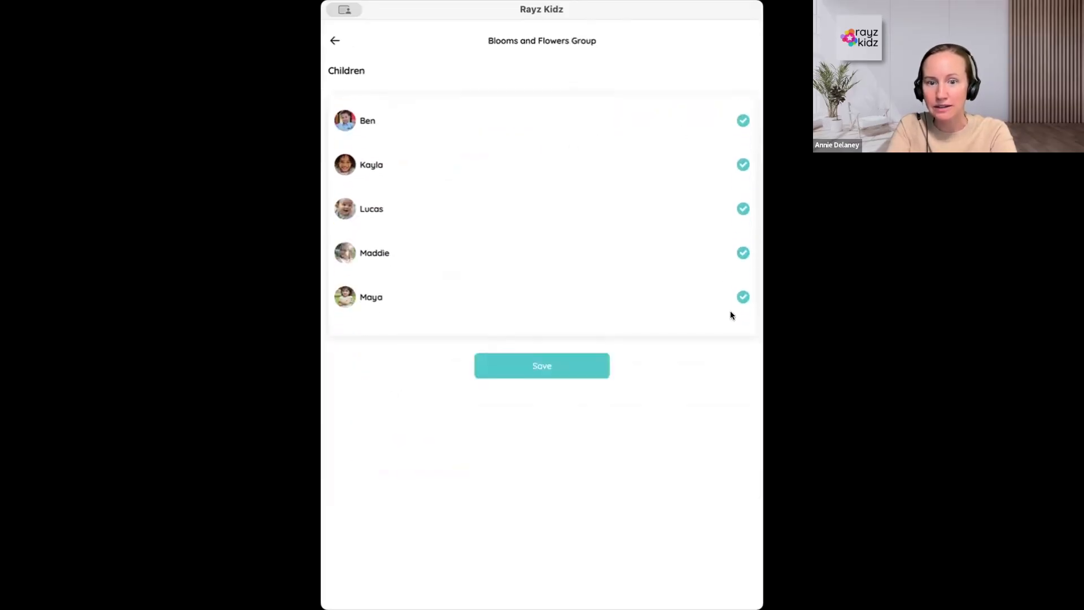
pyautogui.click(333, 40)
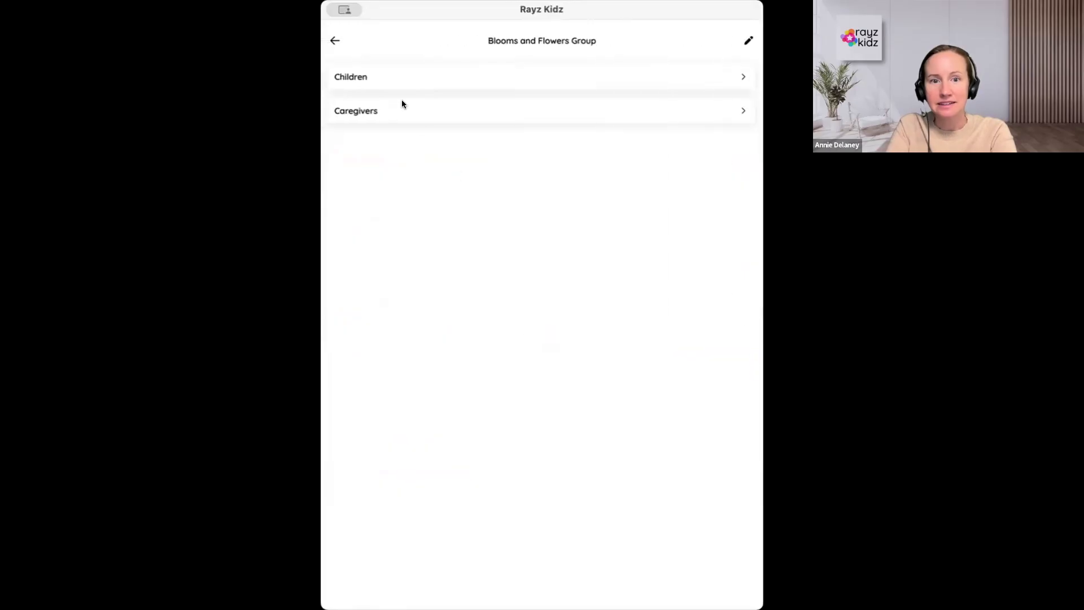
# Review the Blooms and Flowers group's caregivers and the caregiver email form, cancelling without adding anyone
pyautogui.click(401, 111)
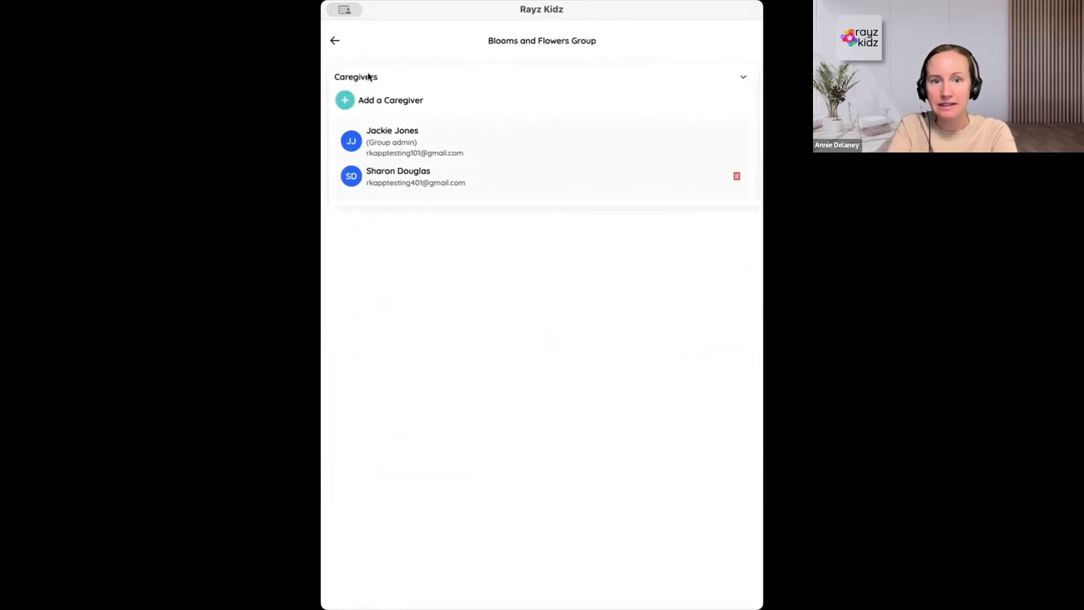
pyautogui.click(342, 102)
pyautogui.click(503, 316)
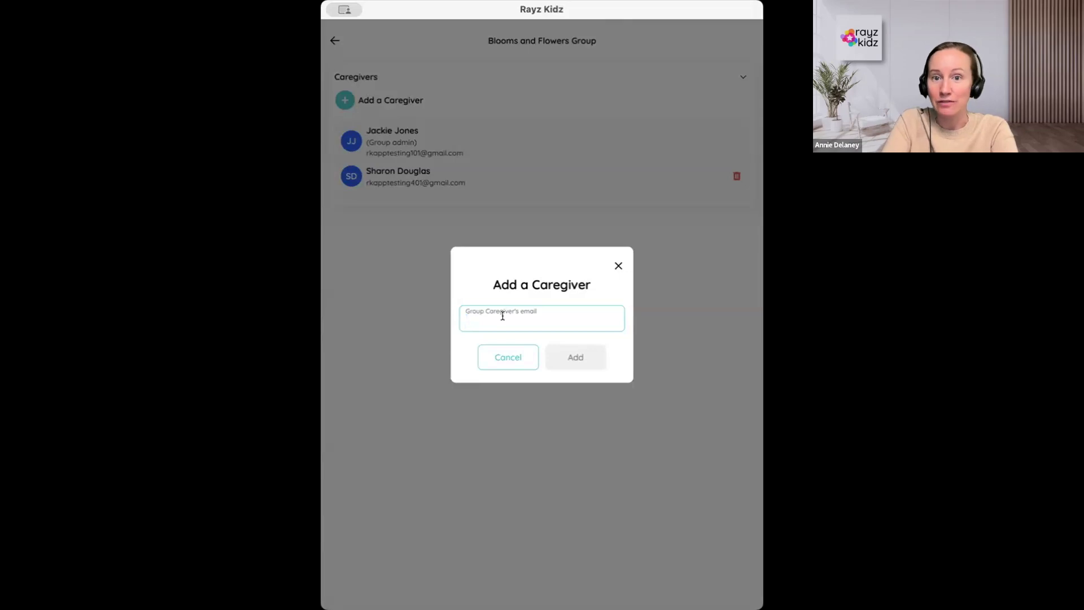
pyautogui.click(505, 358)
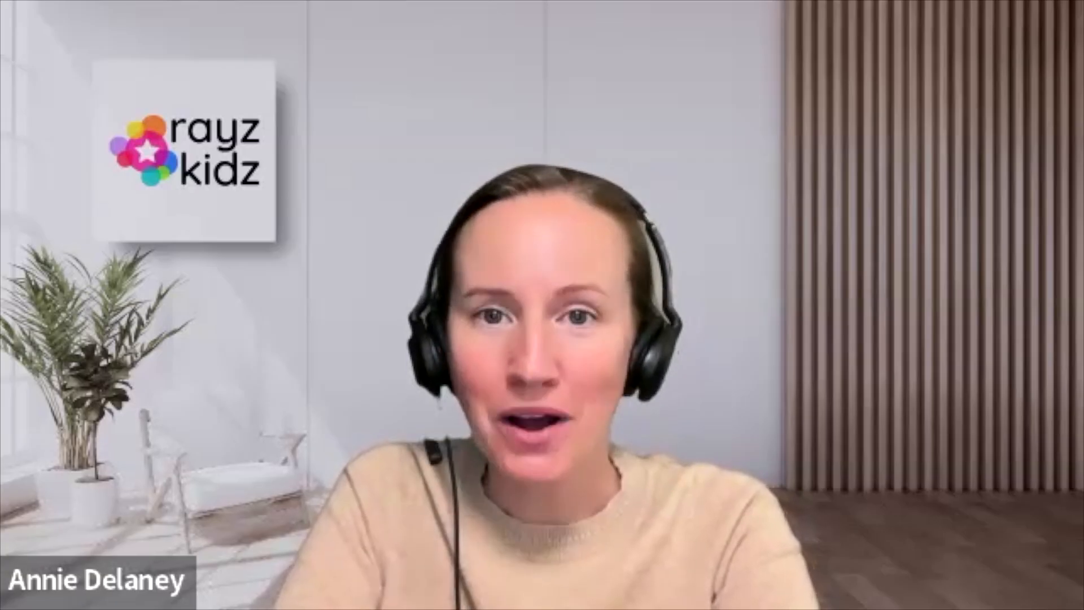